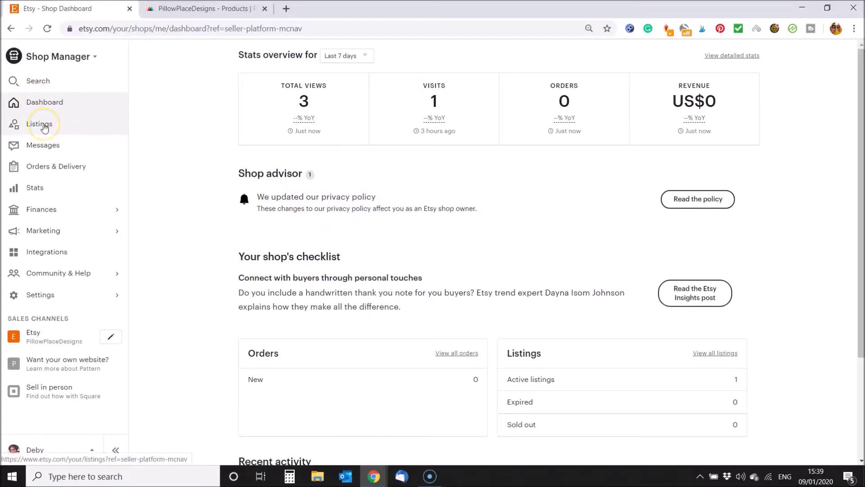
- Show the shop's listings filtered to drafts, revealing the Geology throw pillow draft
click(39, 124)
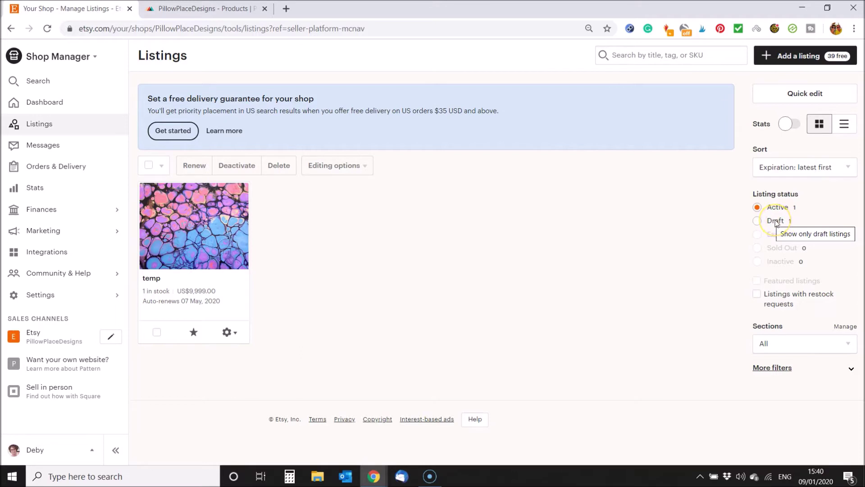
click(775, 221)
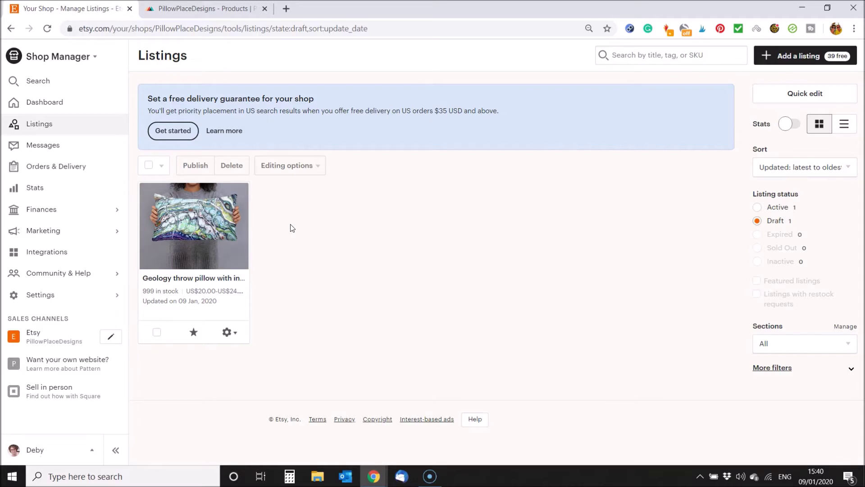
- Open the Geology pillow draft and make the second, square photo the primary image
click(204, 216)
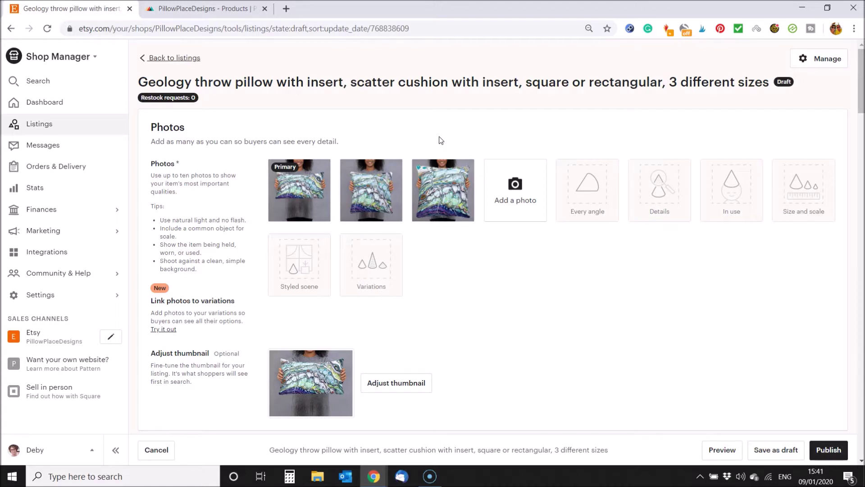
click(445, 138)
mouse_move(431, 184)
mouse_move(303, 168)
drag(373, 192, 290, 183)
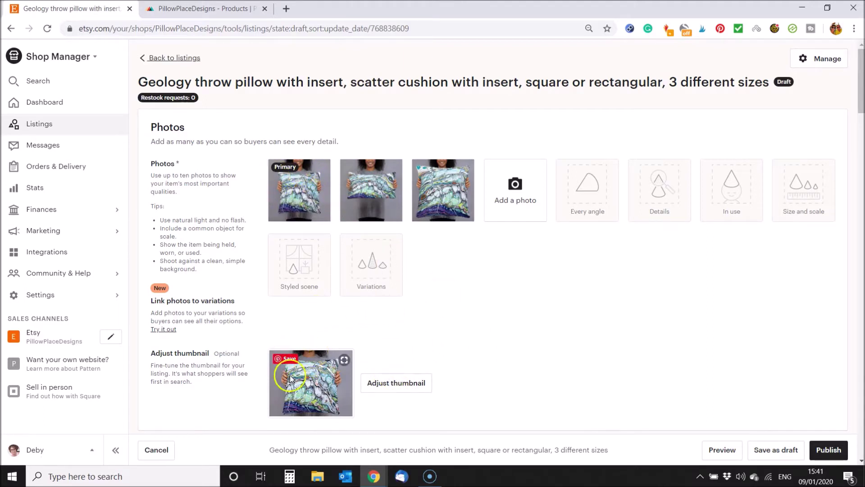
click(400, 386)
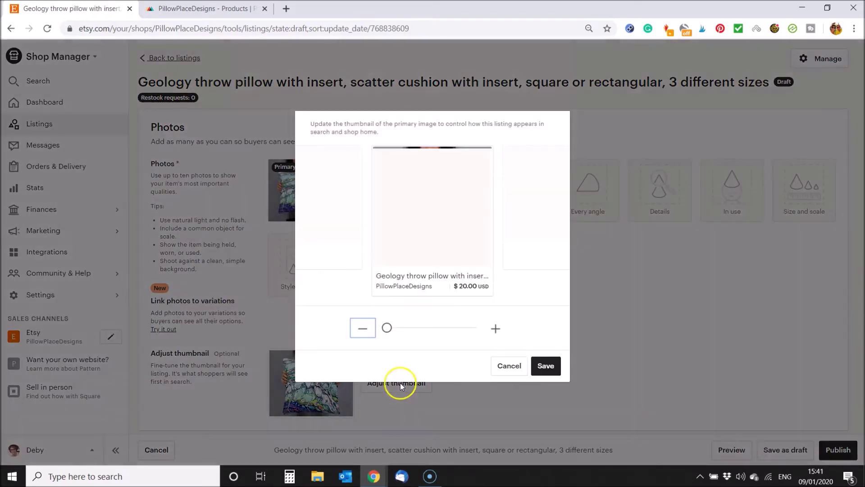
- Adjust the thumbnail zoom slightly and save the thumbnail crop
mouse_move(387, 304)
mouse_down()
mouse_move(471, 302)
mouse_move(373, 301)
mouse_up()
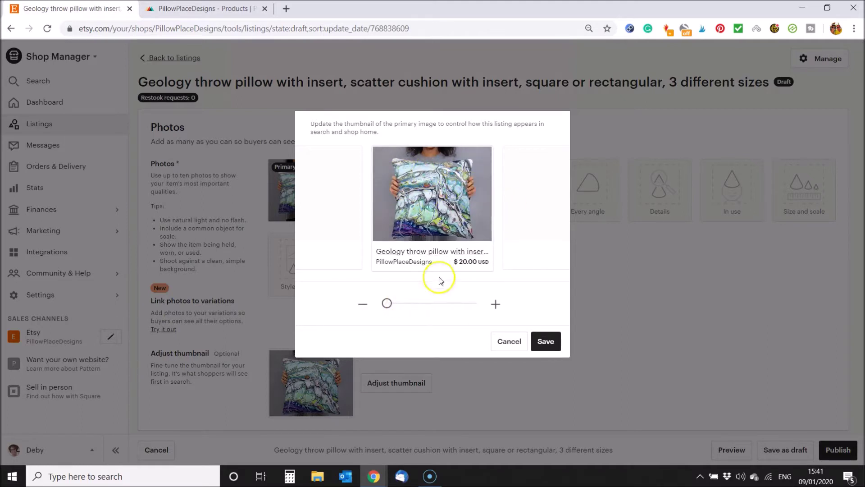
click(543, 342)
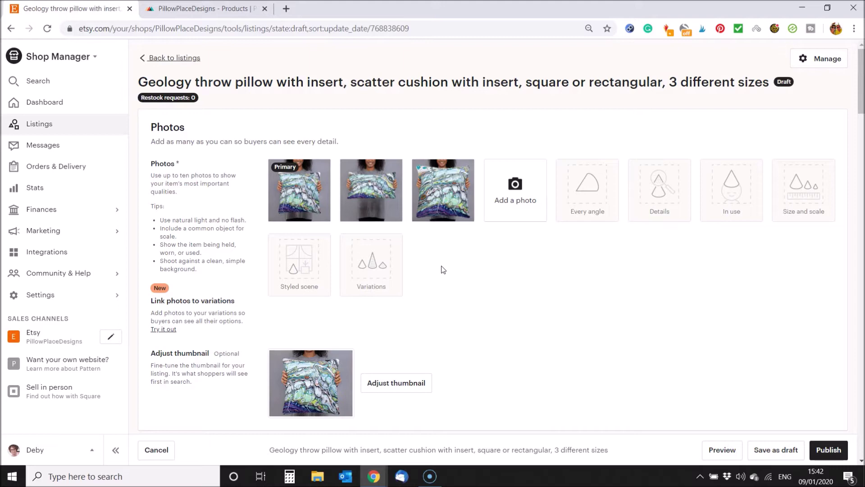
click(457, 260)
scroll(541, 250, down, 9)
click(426, 107)
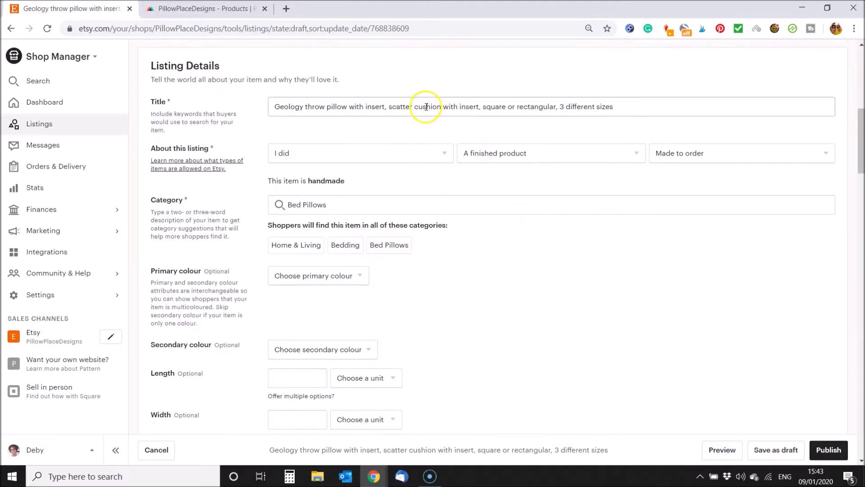
scroll(417, 110, down, 1)
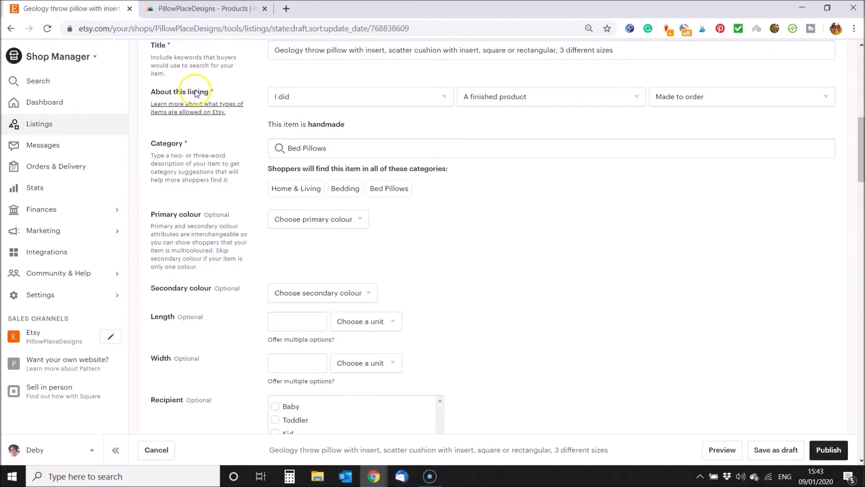
scroll(360, 110, up, 1)
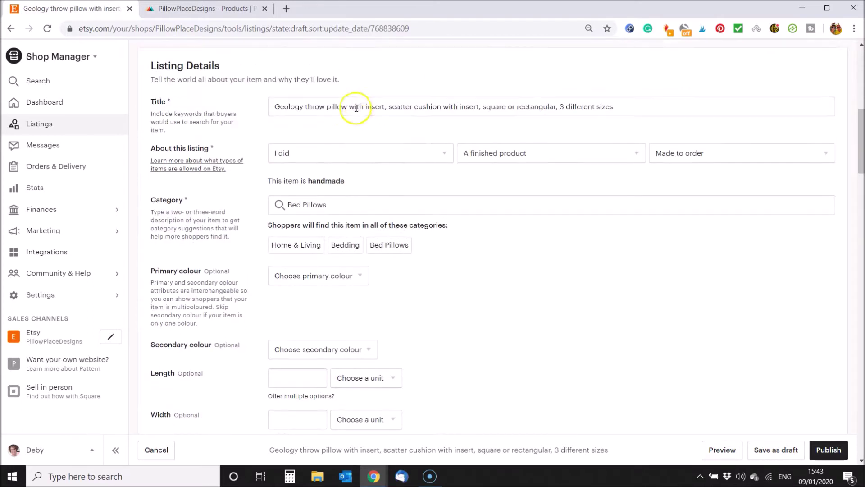
click(360, 154)
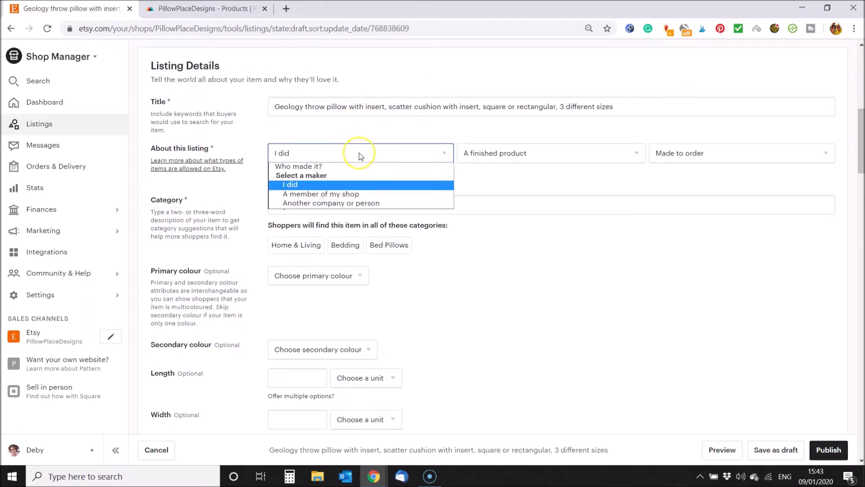
click(335, 184)
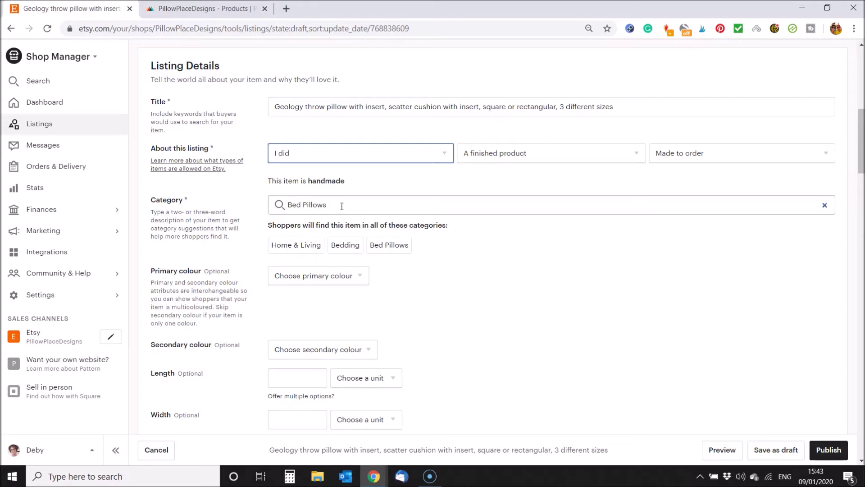
- Replace the Bed Pillows category by searching 'cushion' and choosing Decorative Cushions
click(342, 206)
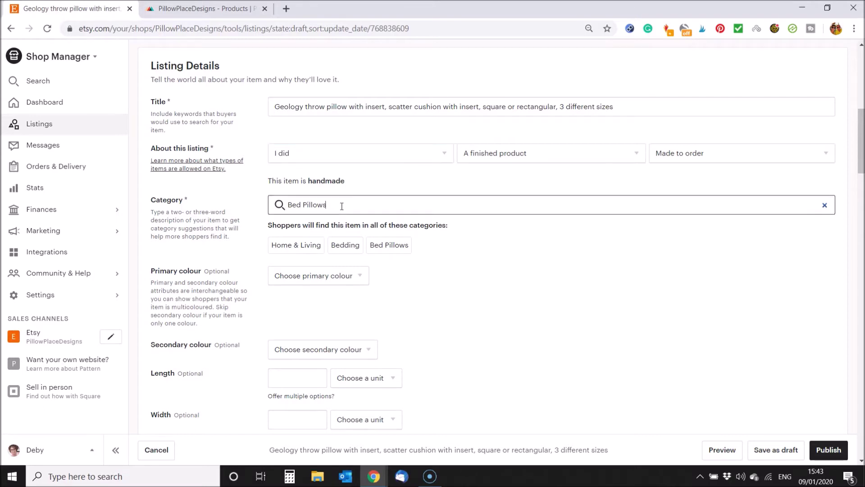
drag(341, 206, 264, 202)
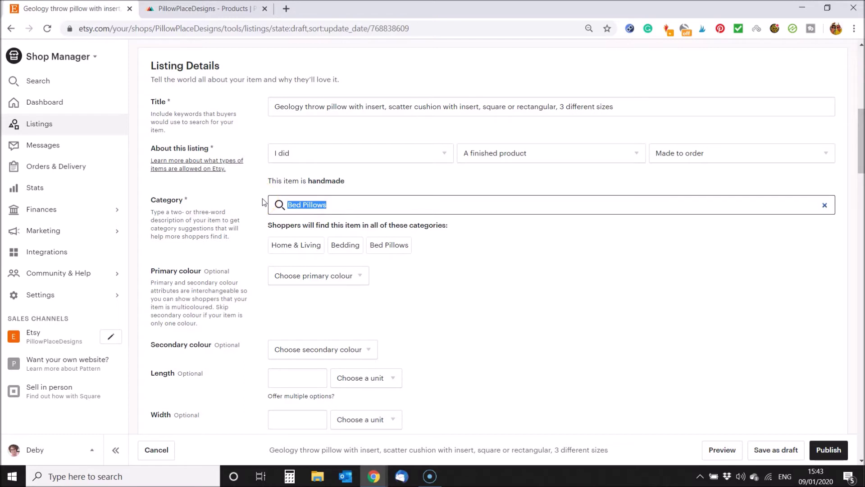
key(BackSpace)
text(cu)
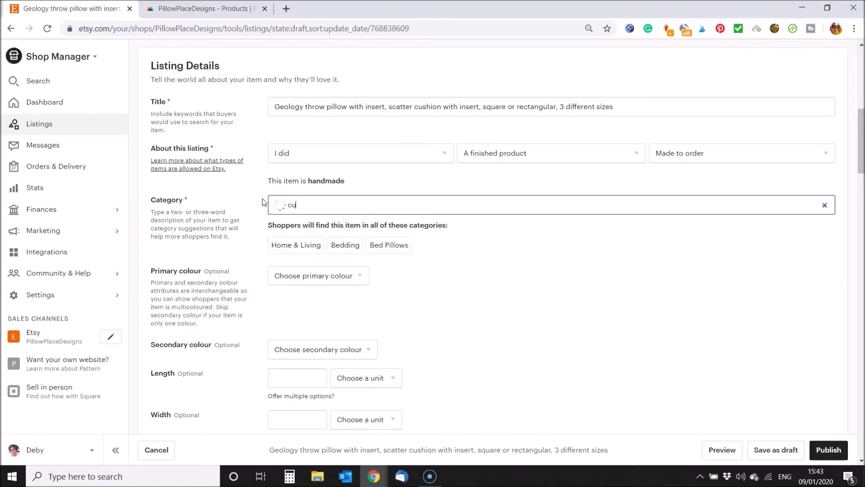
text(shion)
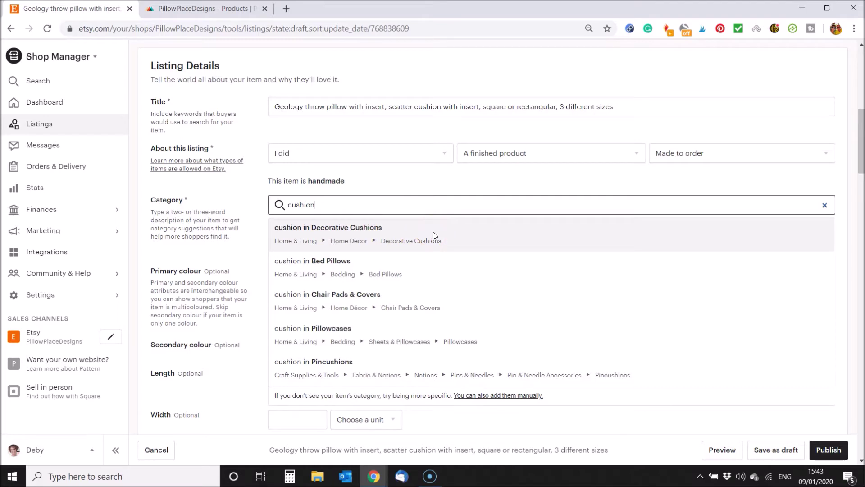
click(407, 228)
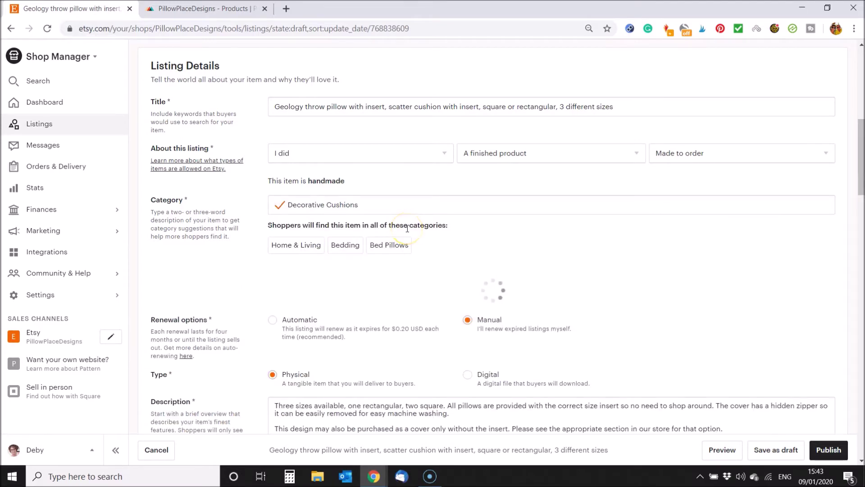
scroll(425, 285, down, 4)
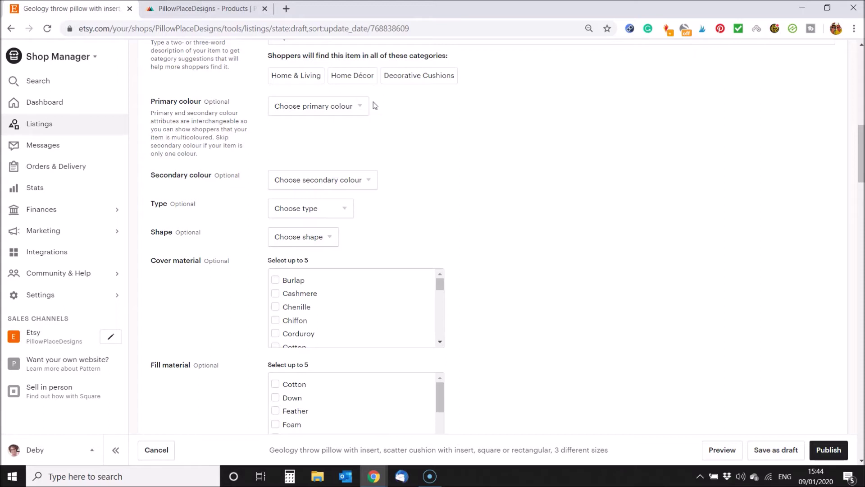
drag(860, 144, 860, 199)
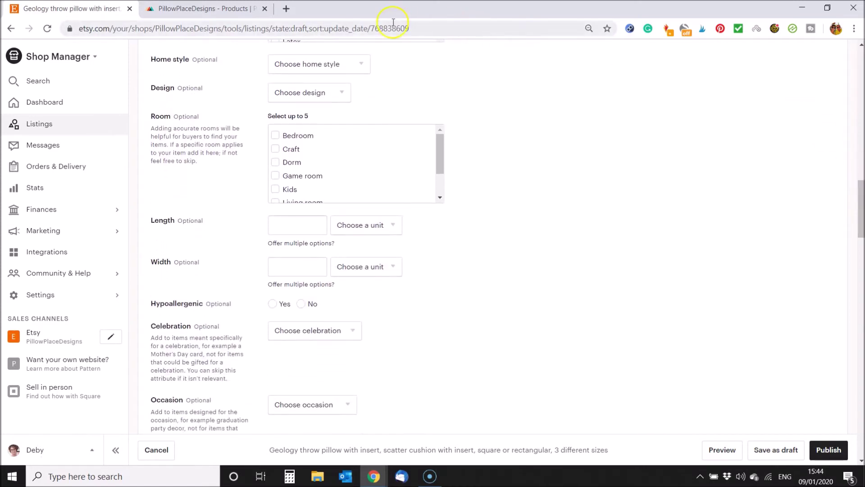
click(341, 94)
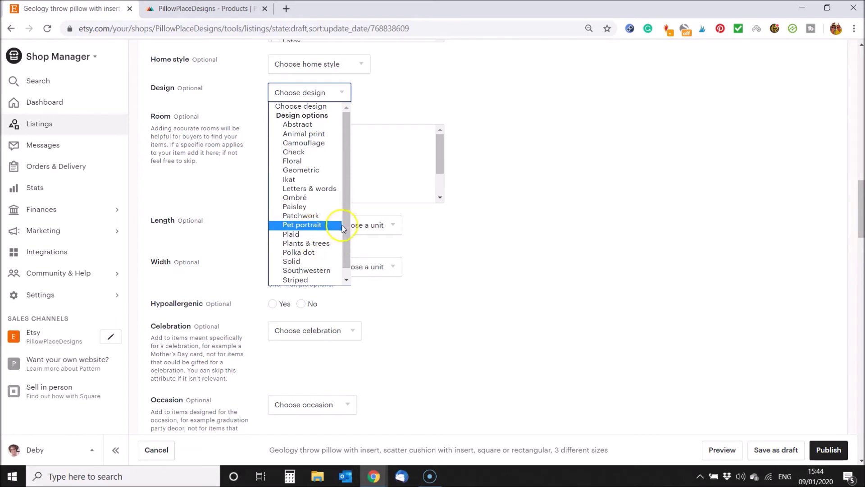
drag(346, 253, 347, 222)
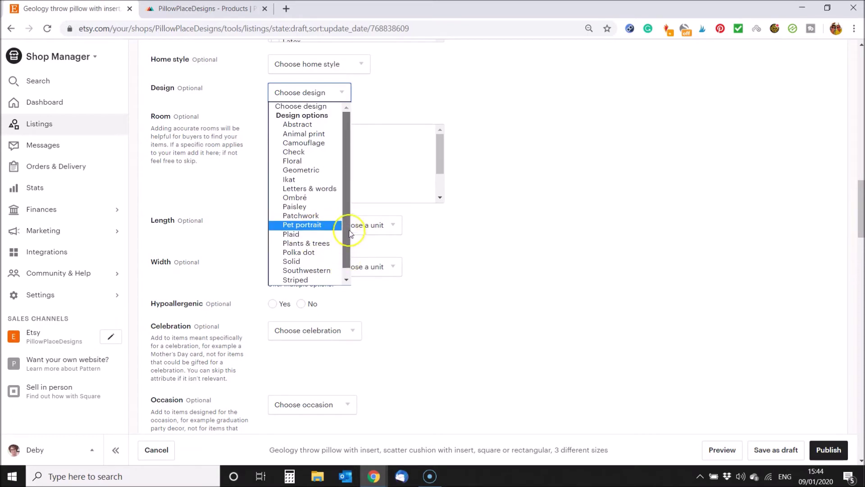
click(360, 89)
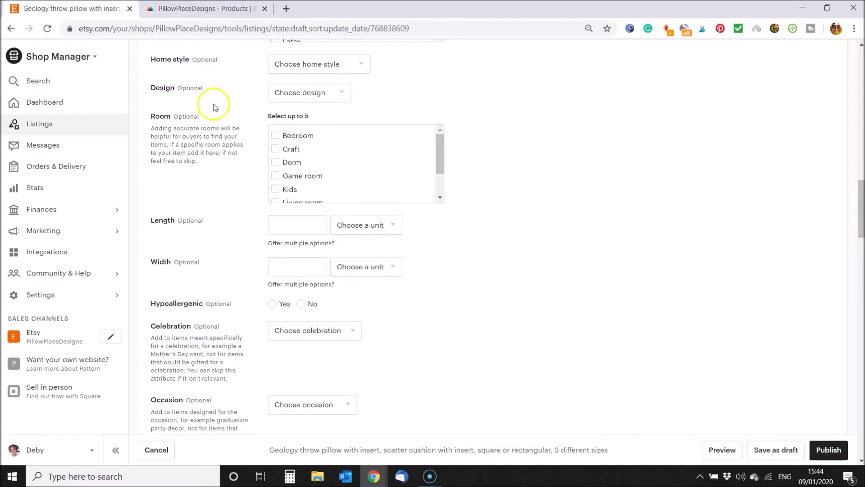
- Tick Bedroom and Living room in the Room checklist
click(275, 137)
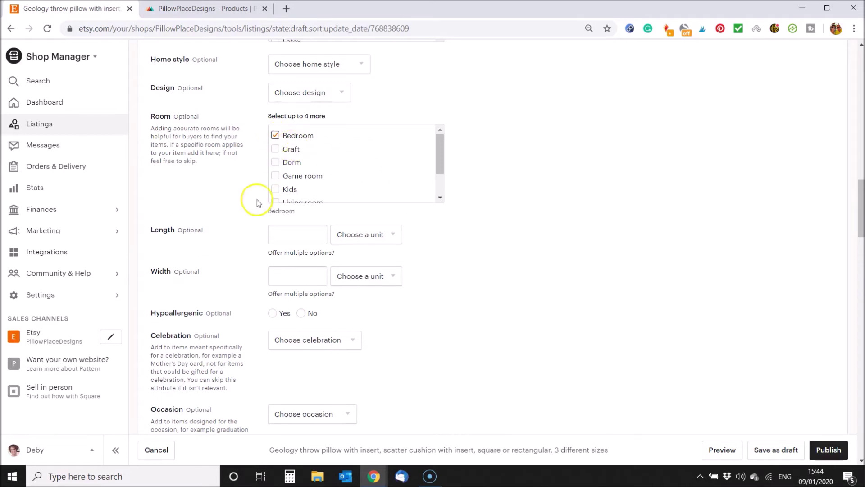
scroll(441, 164, down, 2)
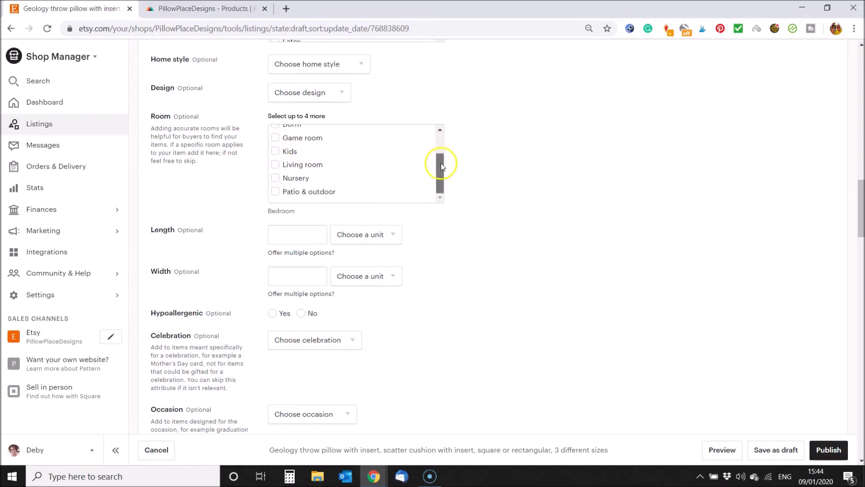
click(276, 165)
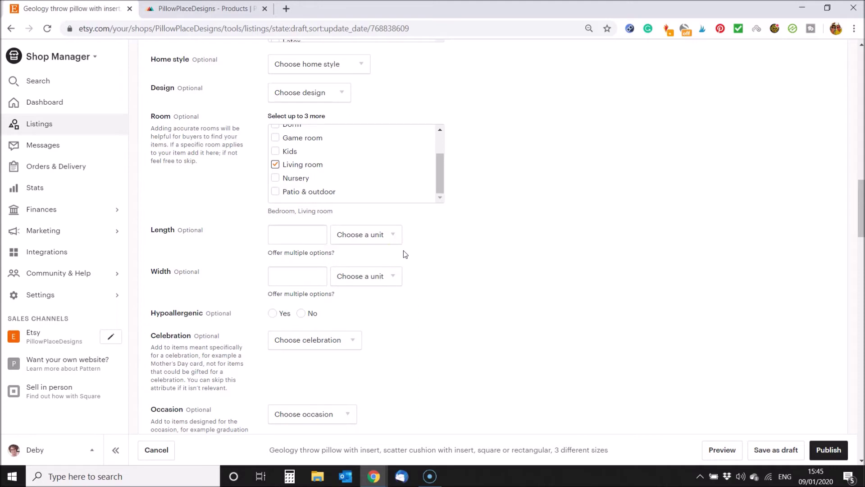
drag(858, 203, 858, 239)
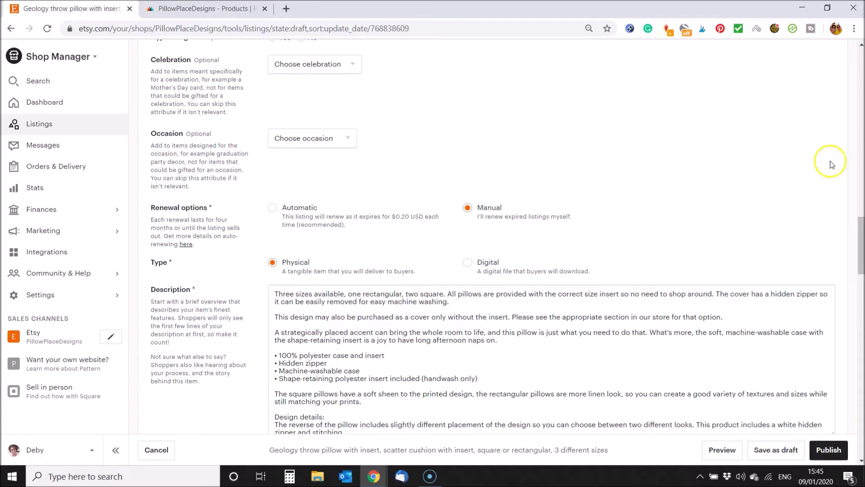
drag(861, 230, 861, 252)
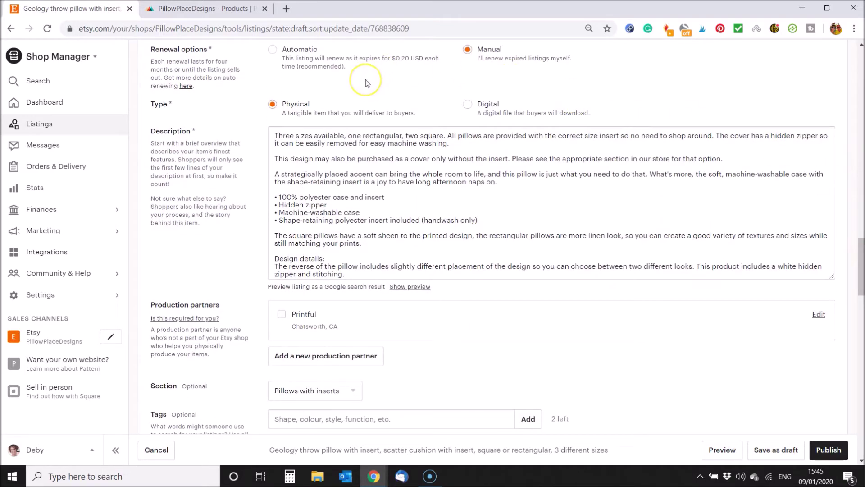
- Keep the Physical item type and write the description covering sizes, insert, zipper and washing
click(631, 86)
click(321, 101)
click(356, 135)
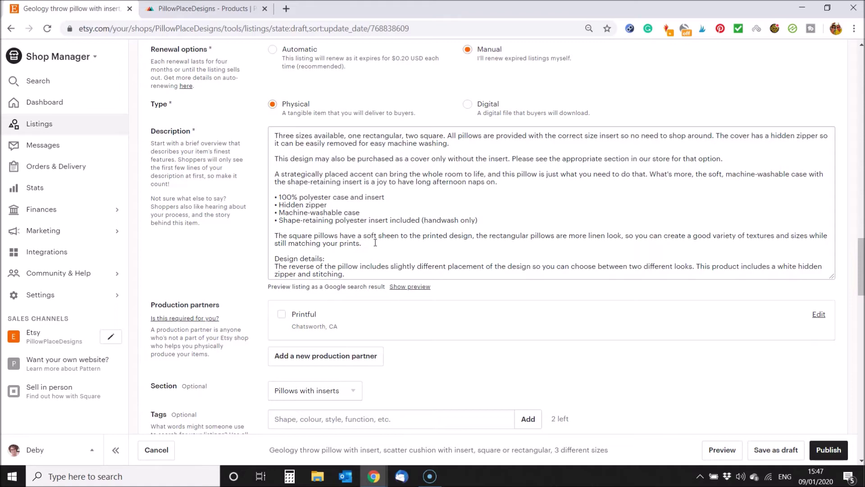
- Tick Printful as production partner and add the tags 'acrylic pouring' and 'art'
drag(859, 250, 860, 277)
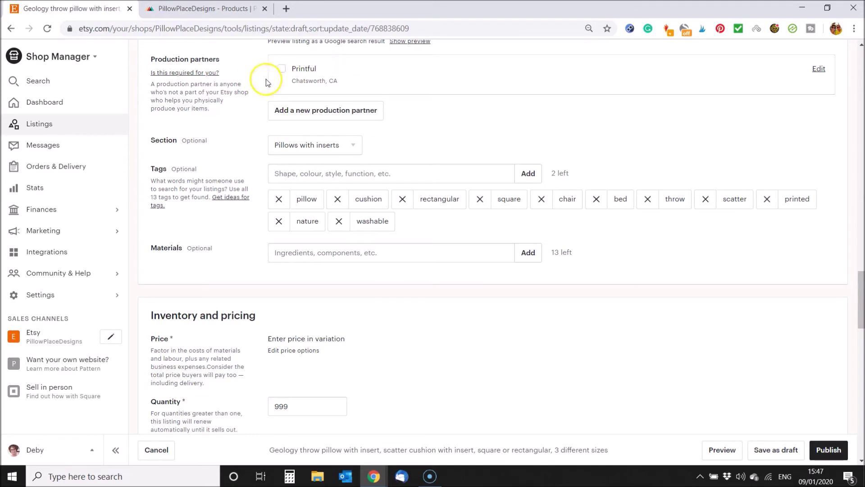
click(282, 69)
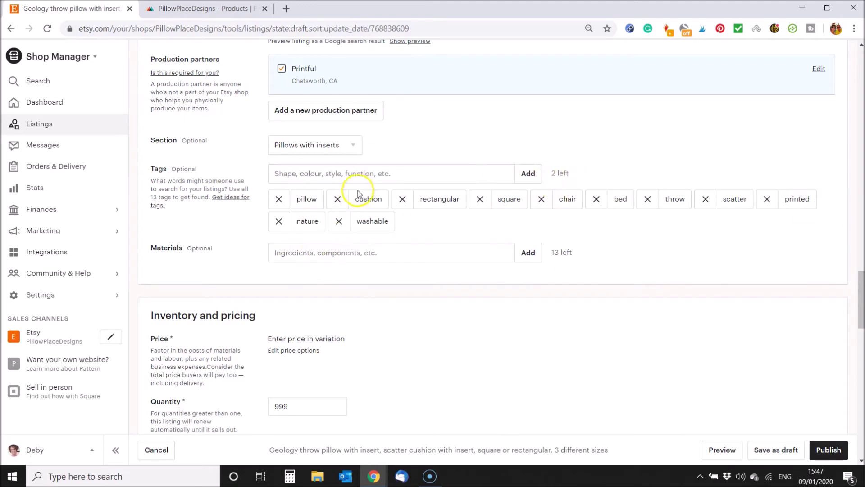
click(360, 174)
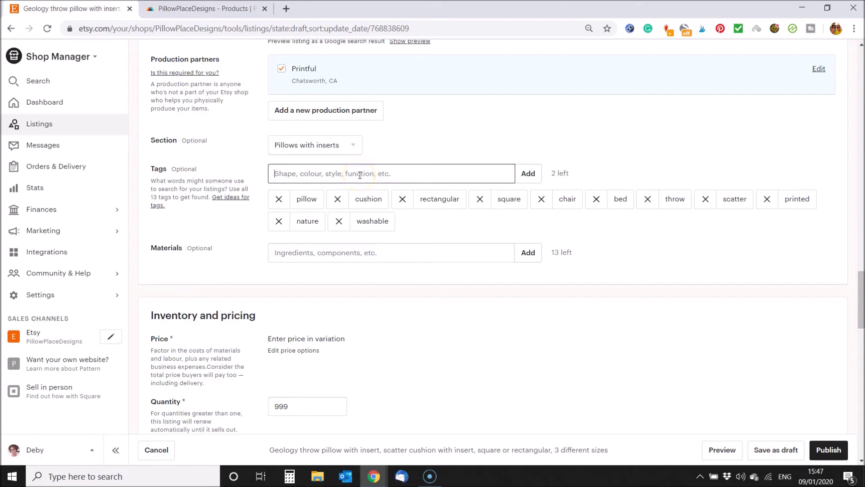
text(acrylic pouring, art)
key(Return)
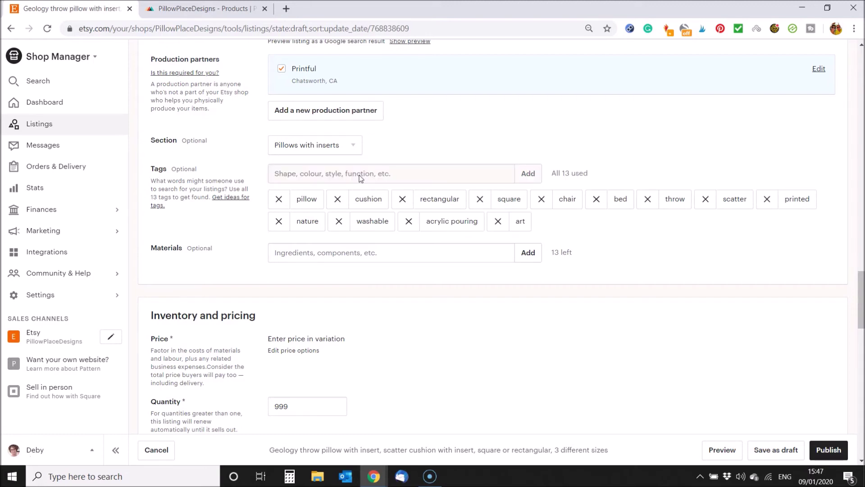
click(297, 253)
scroll(305, 251, down, 5)
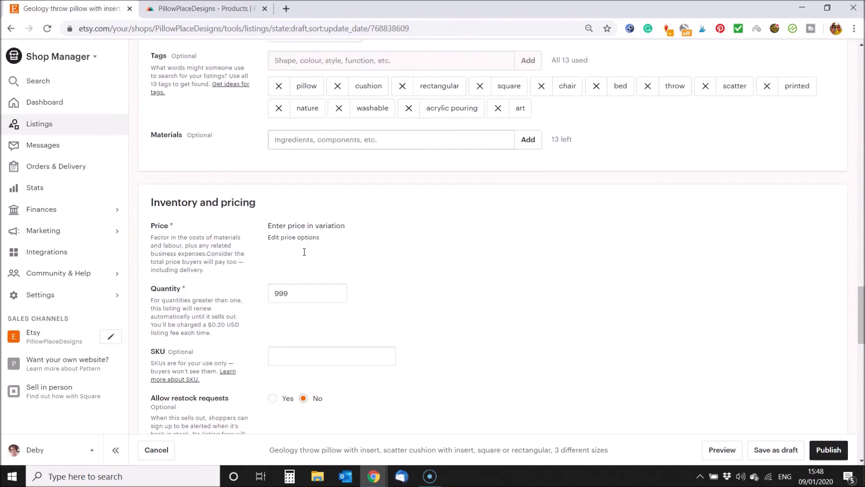
- Select Yes for Allow restock requests under Inventory and pricing
scroll(304, 252, down, 1)
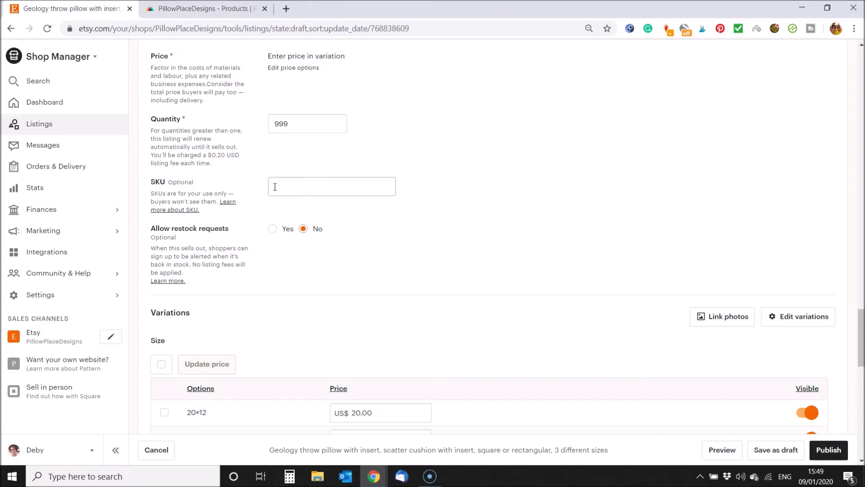
click(273, 230)
scroll(340, 255, down, 5)
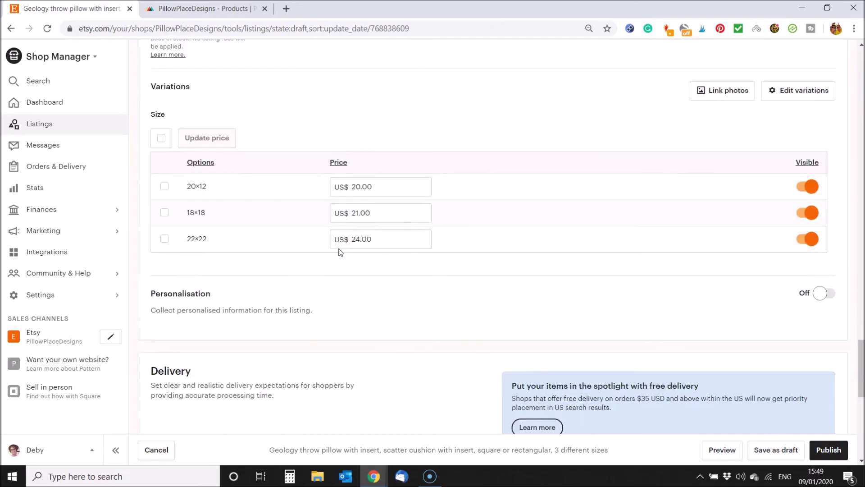
scroll(340, 252, down, 1)
scroll(340, 252, up, 1)
click(799, 192)
click(799, 192)
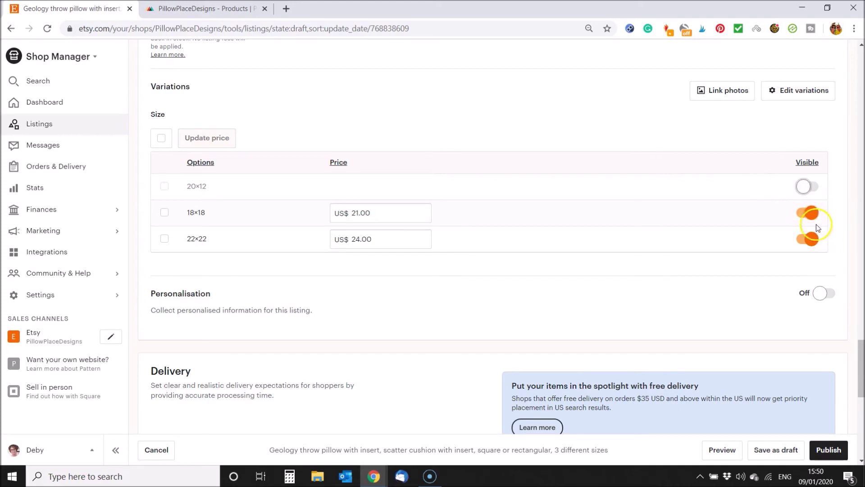
click(814, 190)
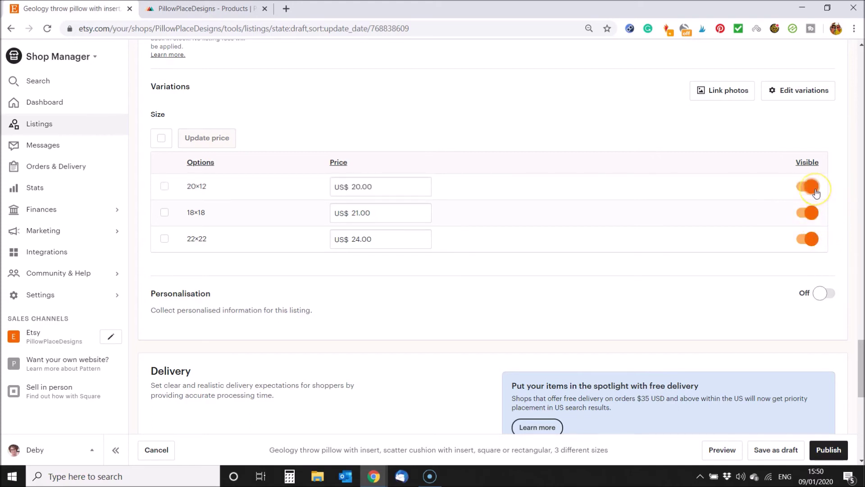
- Link the second photo to 20×12, the first to 18×18, the third to 22×22, and save
click(729, 94)
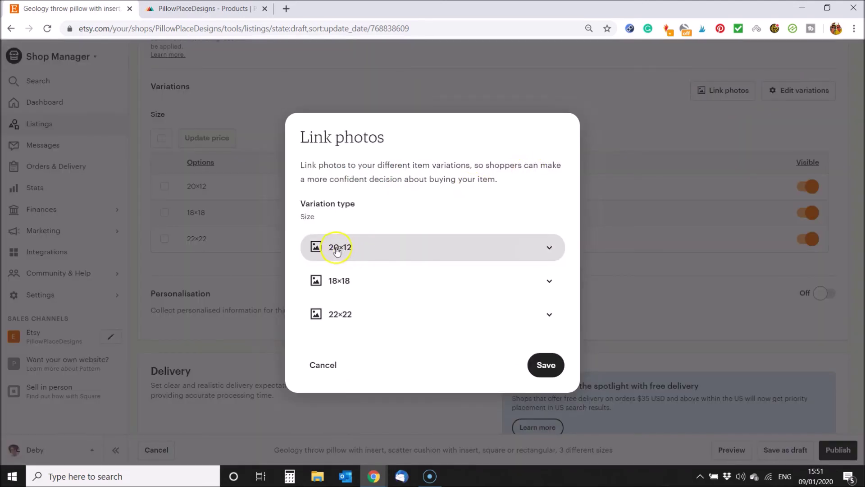
click(551, 251)
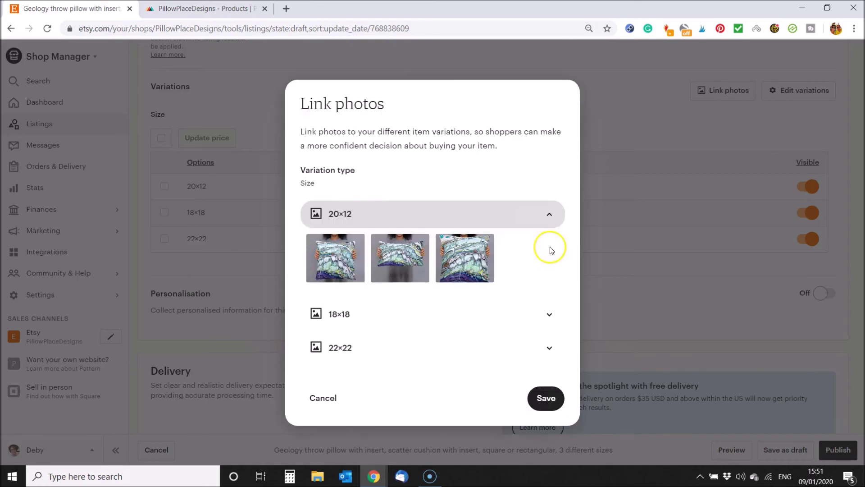
click(397, 252)
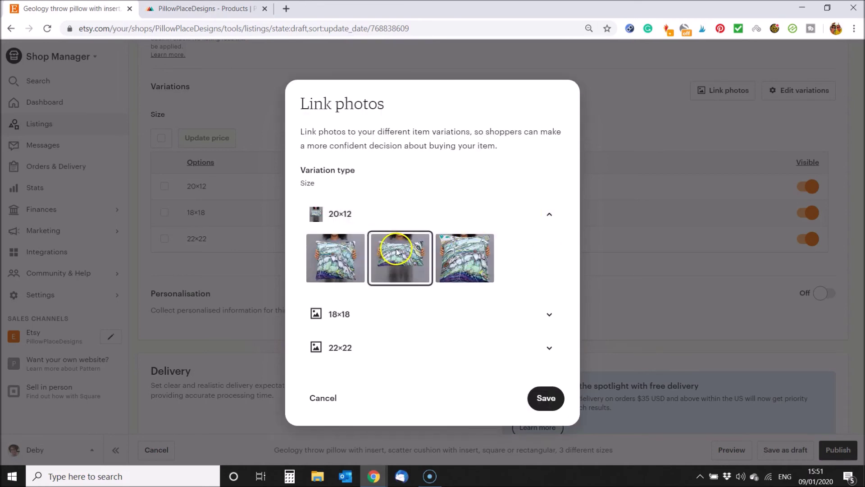
click(552, 318)
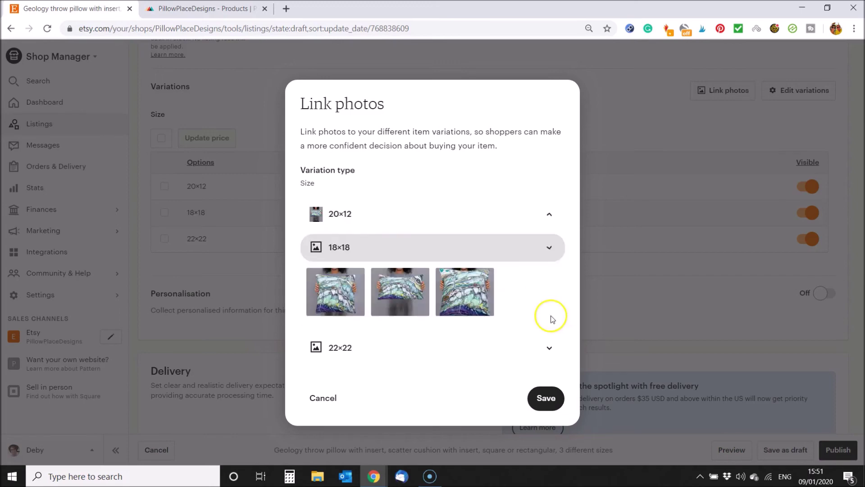
click(354, 291)
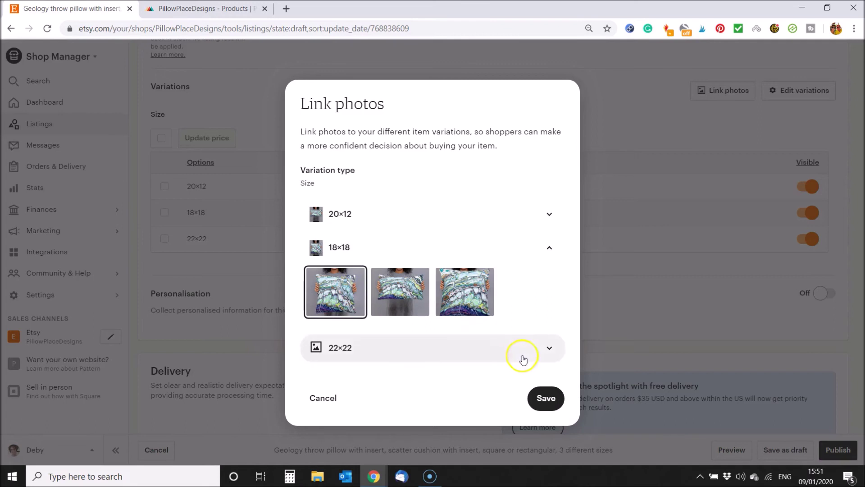
click(550, 348)
click(480, 329)
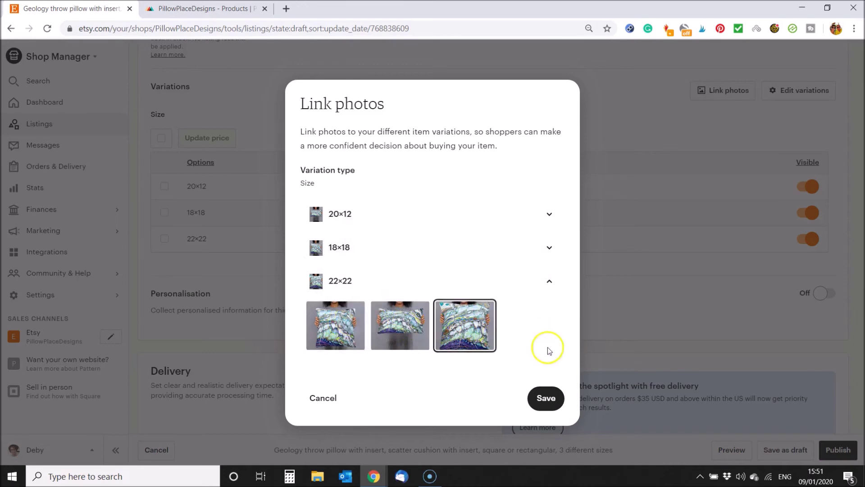
click(545, 399)
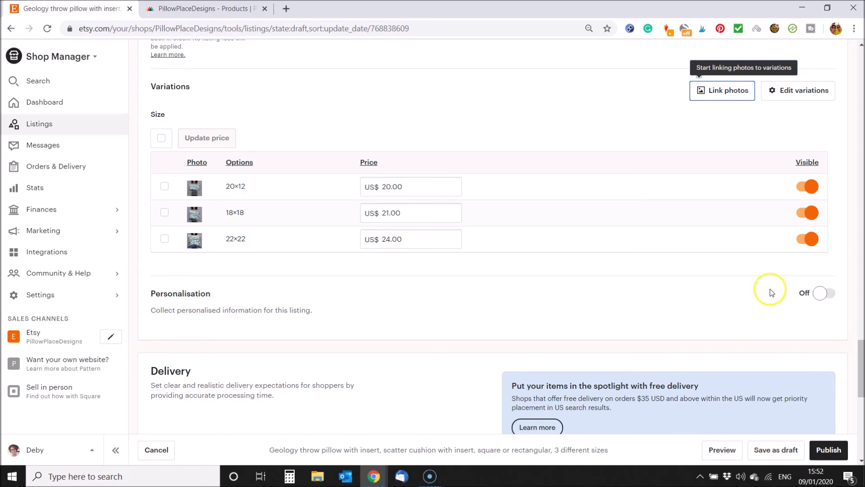
- Choose the Printful: Pillows delivery profile and check the US$9.99 US postage preview
scroll(770, 284, down, 10)
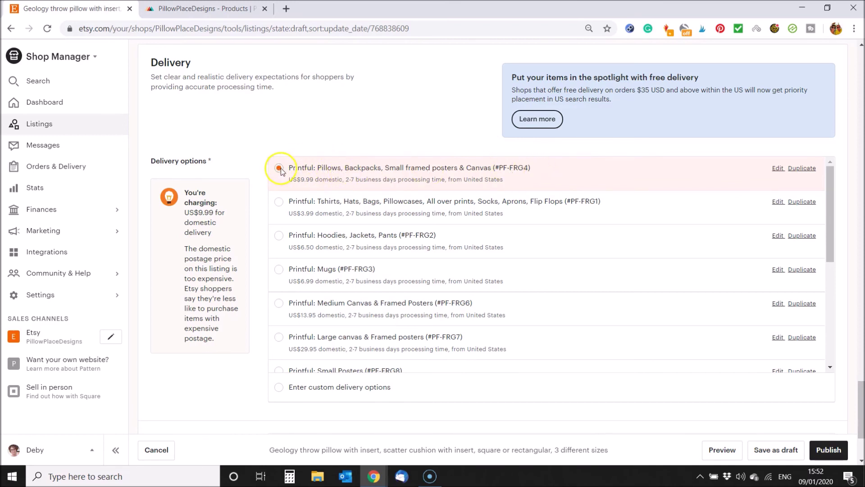
drag(832, 172, 831, 175)
drag(861, 418, 862, 436)
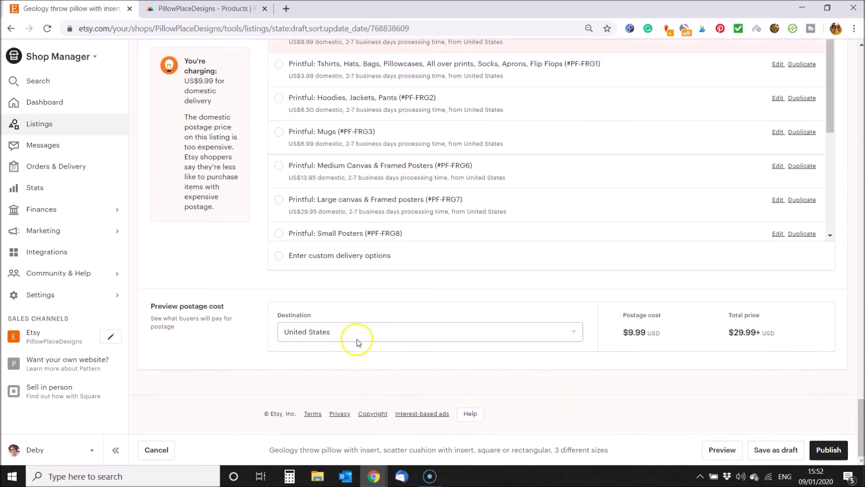
- Preview the Geology pillow listing, viewing the rectangular and third photos and the Size options
click(722, 450)
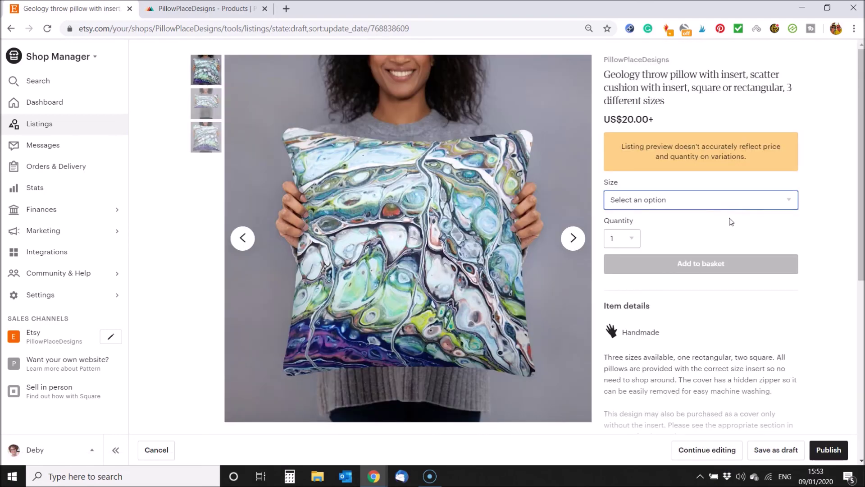
click(215, 104)
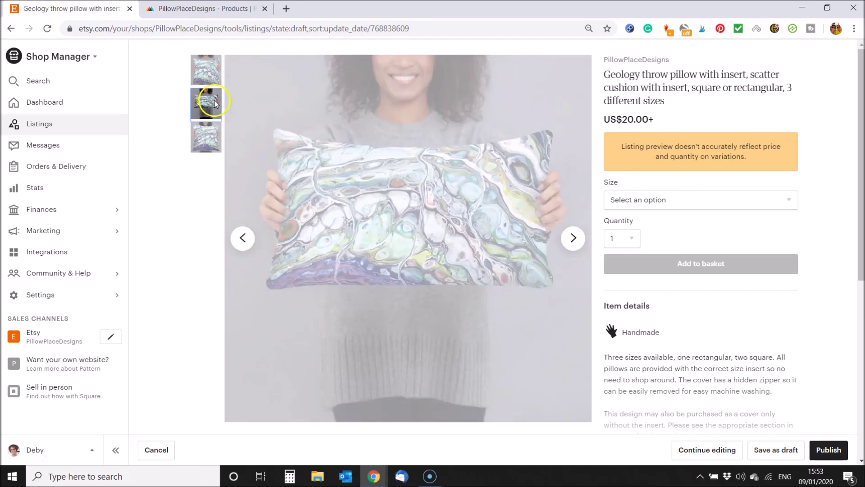
click(204, 135)
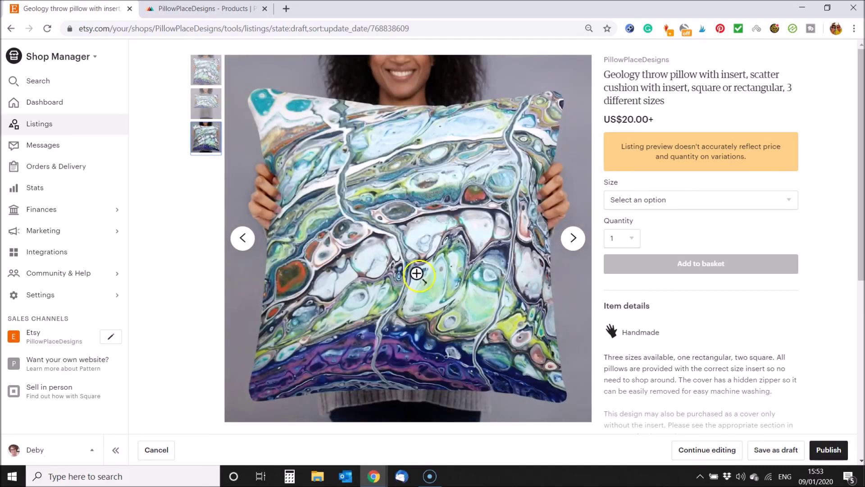
click(678, 202)
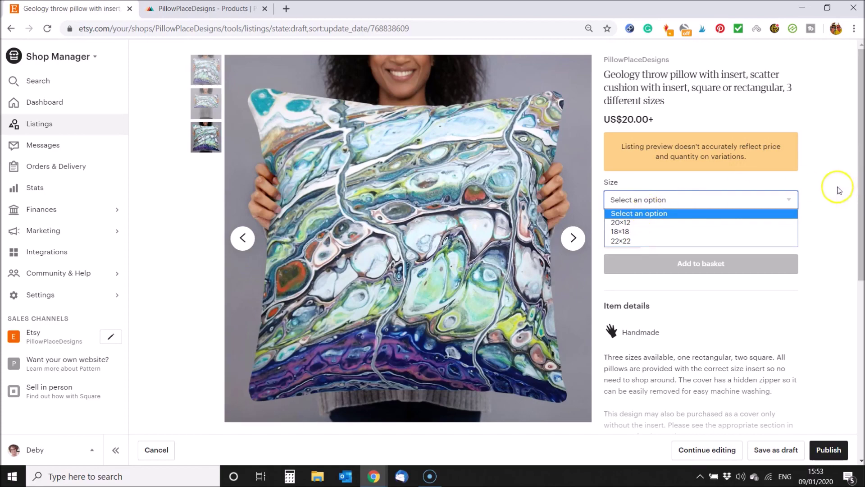
click(816, 185)
- Scroll through the preview, advance to the next photo, and save the listing as a draft
scroll(818, 186, down, 3)
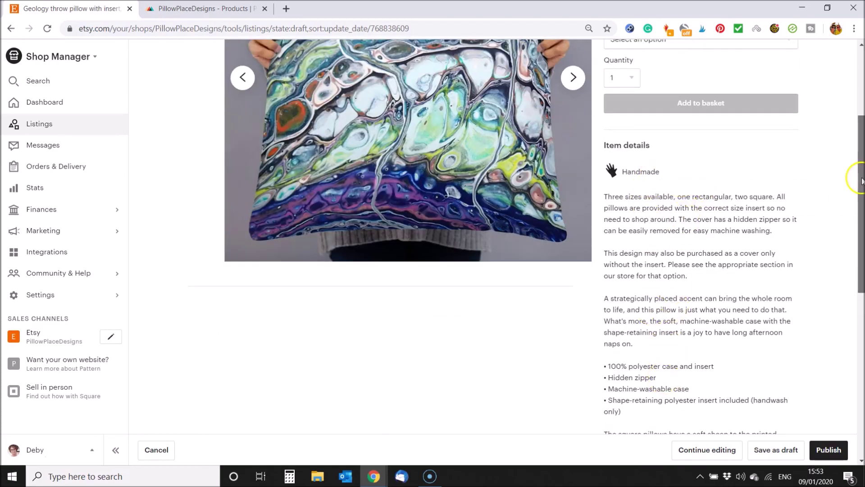
drag(862, 180, 858, 100)
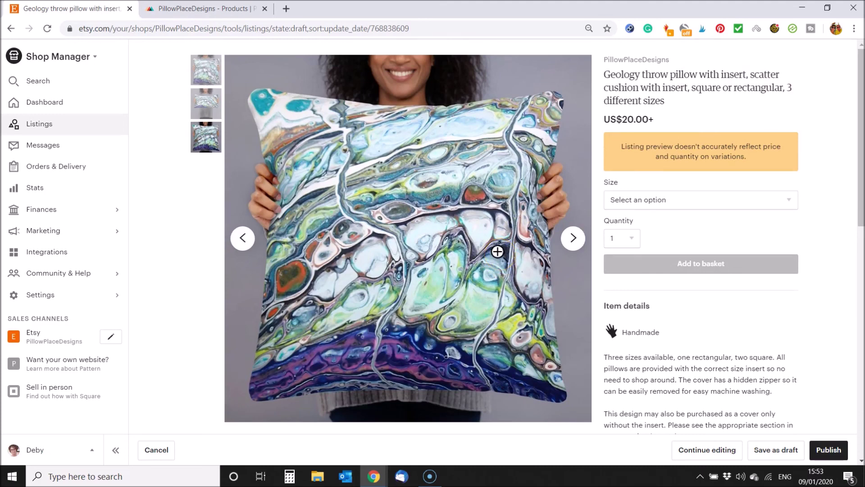
click(574, 239)
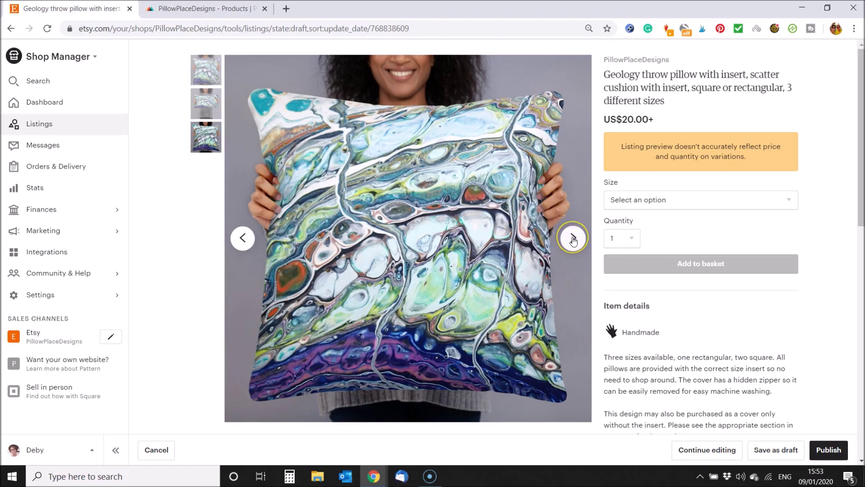
click(775, 454)
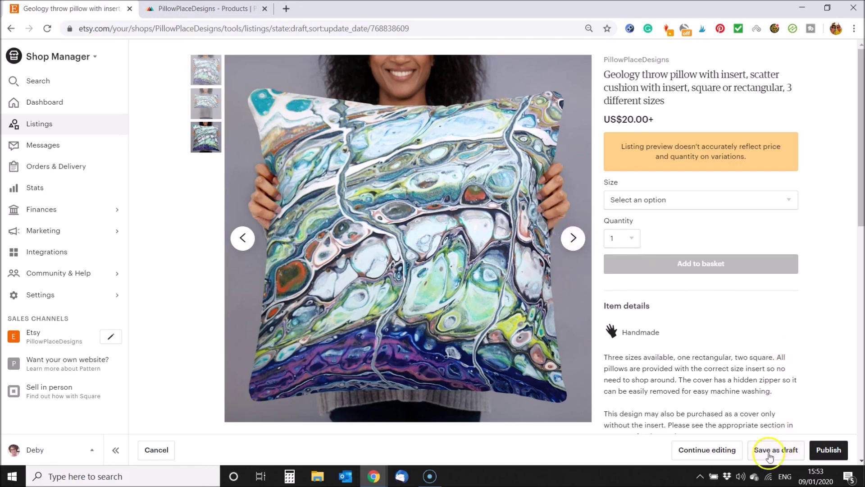